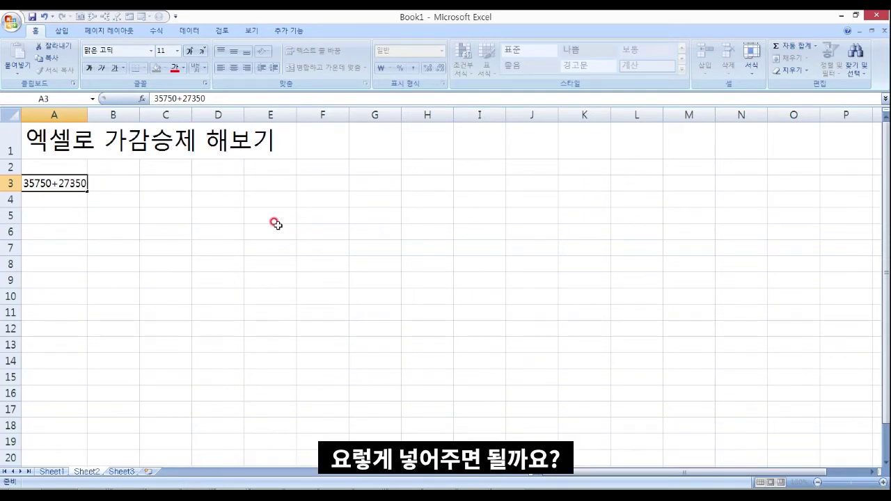
Step: Enter 35750+27350 in cell A3 and turn it into the formula =35750+27350 by adding a leading equals sign
{"action": "key", "text": "Return"}
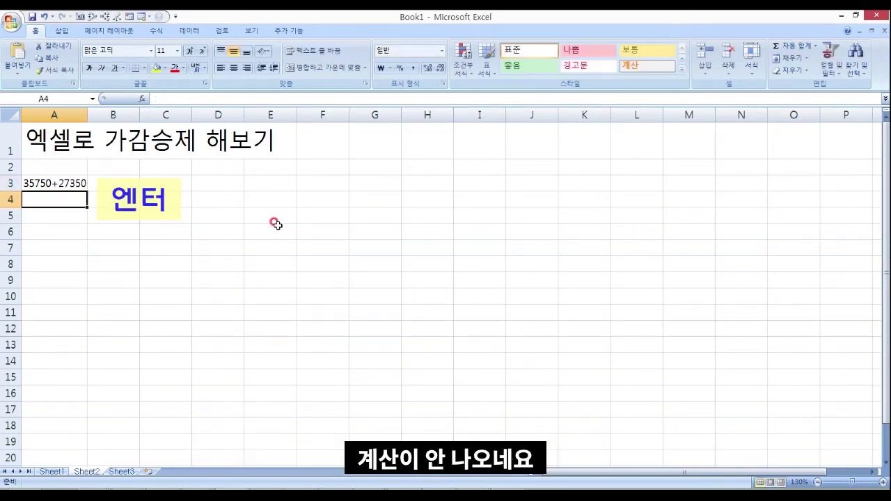
{"action": "key", "text": "Up"}
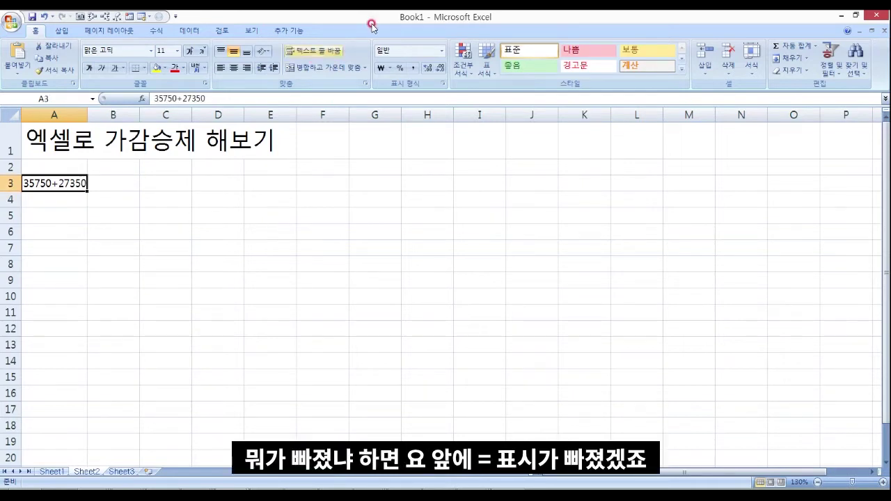
{"action": "left_click", "coordinate": [154, 98]}
{"action": "type", "text": "="}
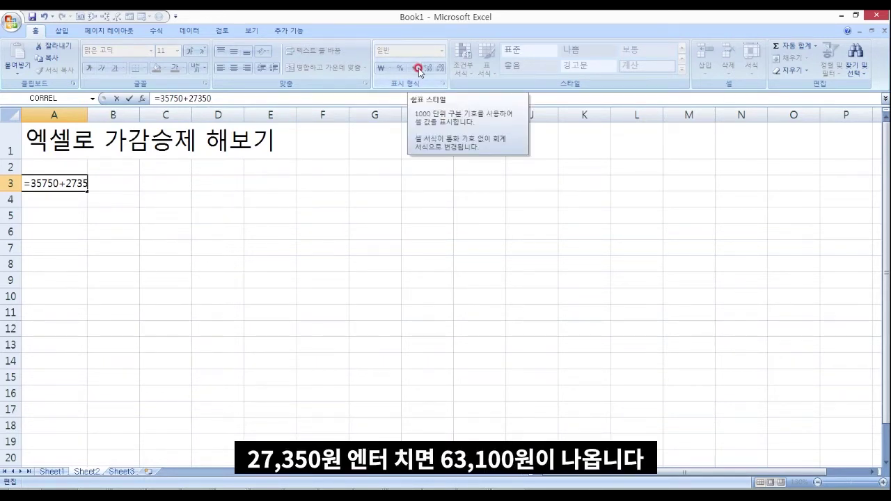
{"action": "key", "text": "Return"}
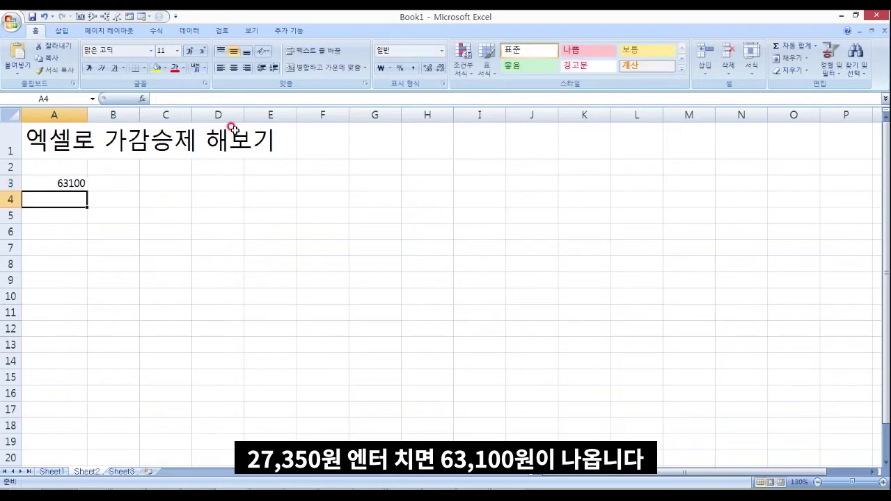
{"action": "left_click", "coordinate": [76, 179]}
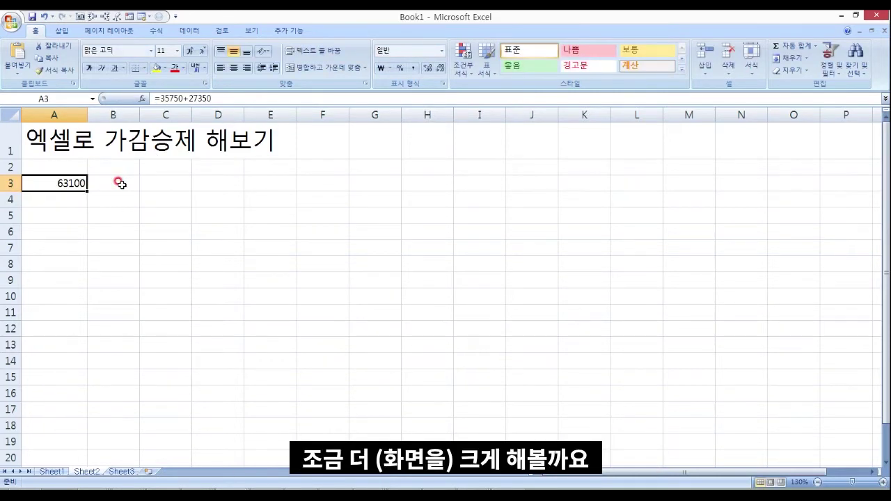
Step: Zoom the worksheet in and out several times, up to 400%, and settle on a 175% magnification
{"action": "scroll", "coordinate": [120, 183], "scroll_direction": "up", "scroll_amount": 11, "text": "ctrl"}
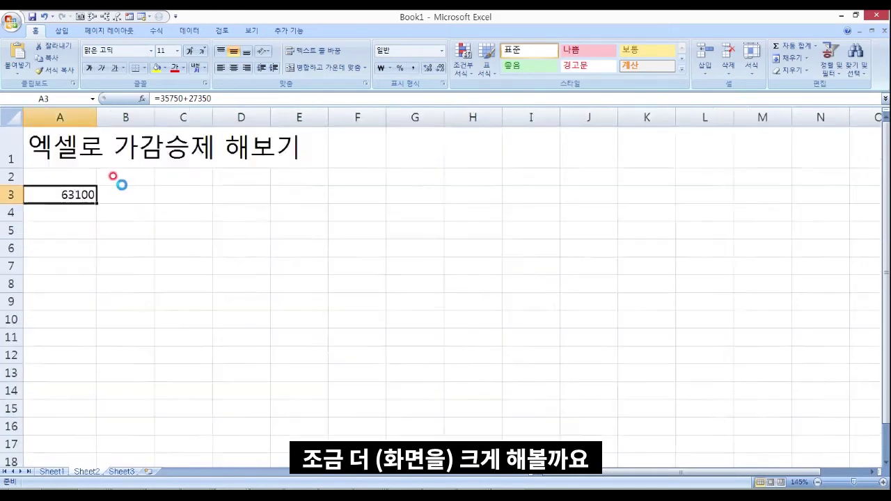
{"action": "scroll", "coordinate": [119, 184], "scroll_direction": "up", "scroll_amount": 1, "text": "ctrl"}
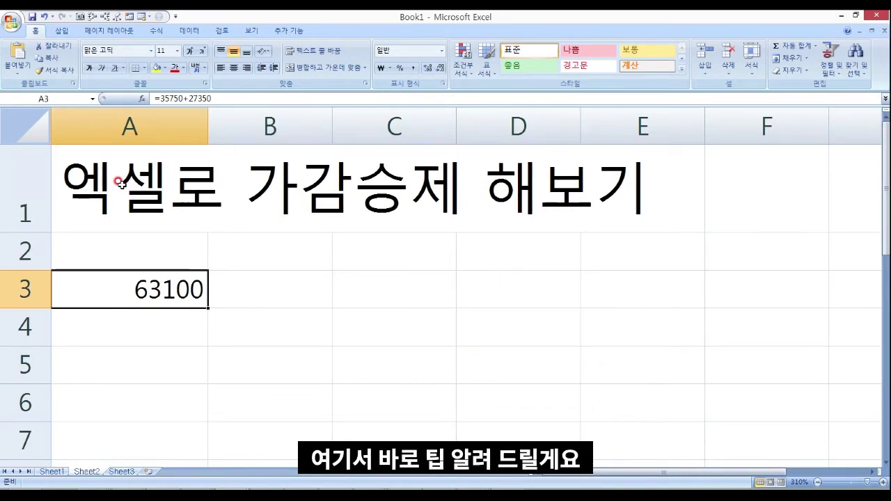
{"action": "scroll", "coordinate": [119, 183], "scroll_direction": "down", "scroll_amount": 2, "text": "ctrl"}
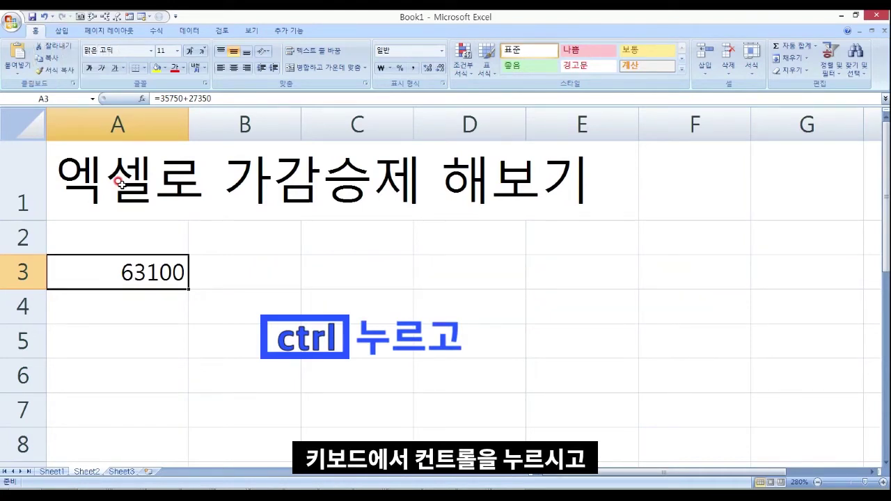
{"action": "scroll", "coordinate": [120, 183], "scroll_direction": "down", "scroll_amount": 1, "text": "ctrl"}
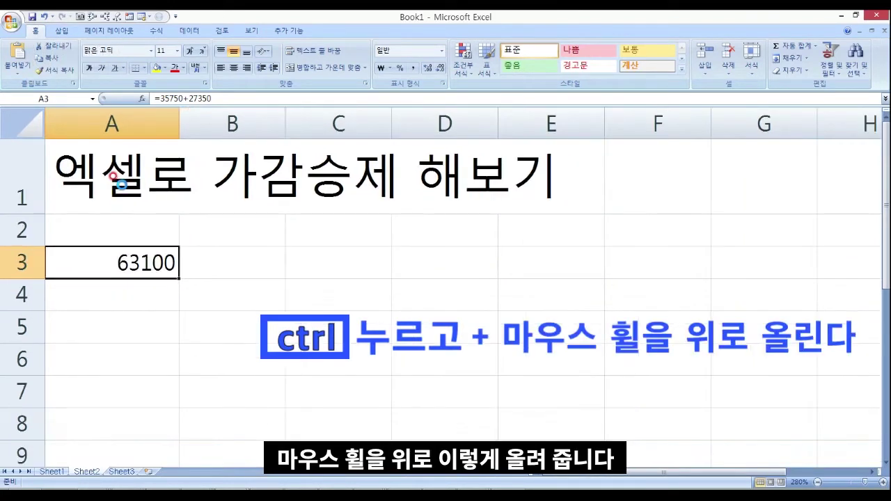
{"action": "scroll", "coordinate": [119, 183], "scroll_direction": "up", "scroll_amount": 9, "text": "ctrl"}
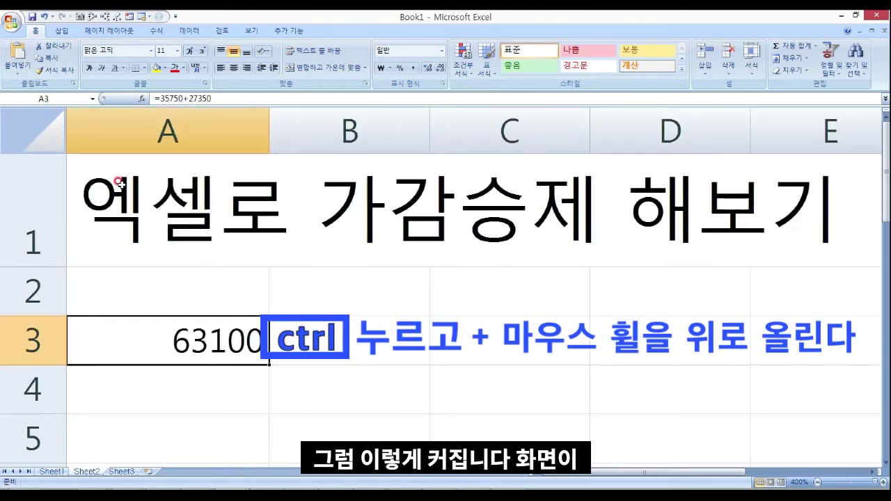
{"action": "scroll", "coordinate": [119, 183], "scroll_direction": "down", "scroll_amount": 12, "text": "ctrl"}
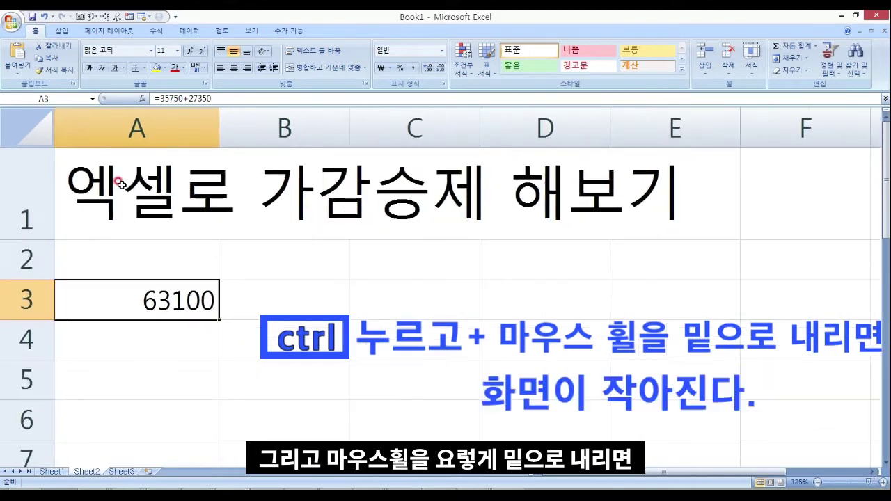
{"action": "scroll", "coordinate": [120, 183], "scroll_direction": "down", "scroll_amount": 7, "text": "ctrl"}
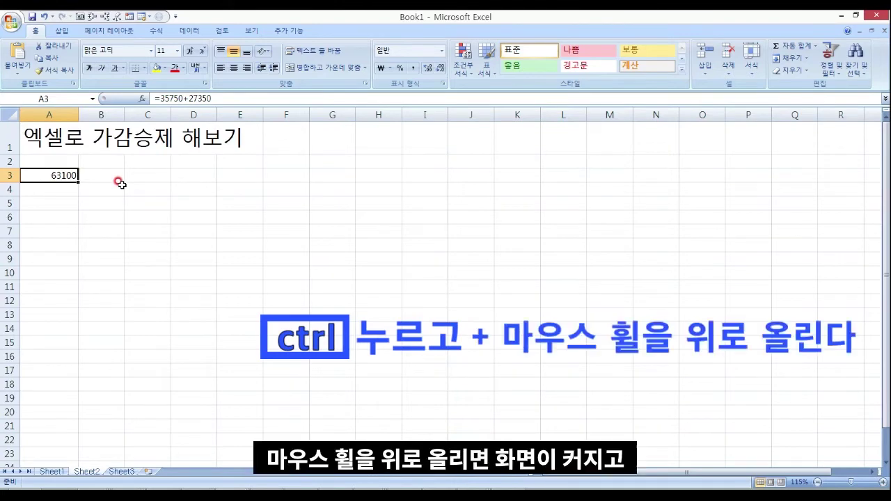
{"action": "scroll", "coordinate": [120, 183], "scroll_direction": "up", "scroll_amount": 11, "text": "ctrl"}
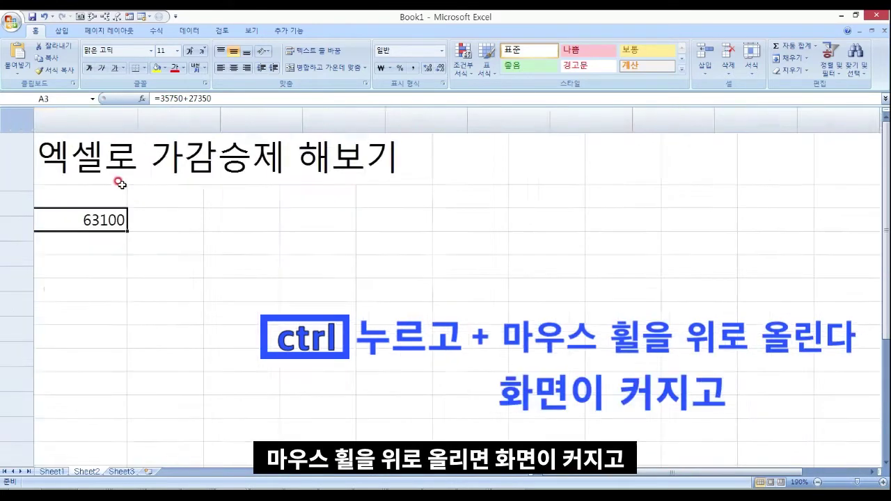
{"action": "scroll", "coordinate": [120, 183], "scroll_direction": "up", "scroll_amount": 3, "text": "ctrl"}
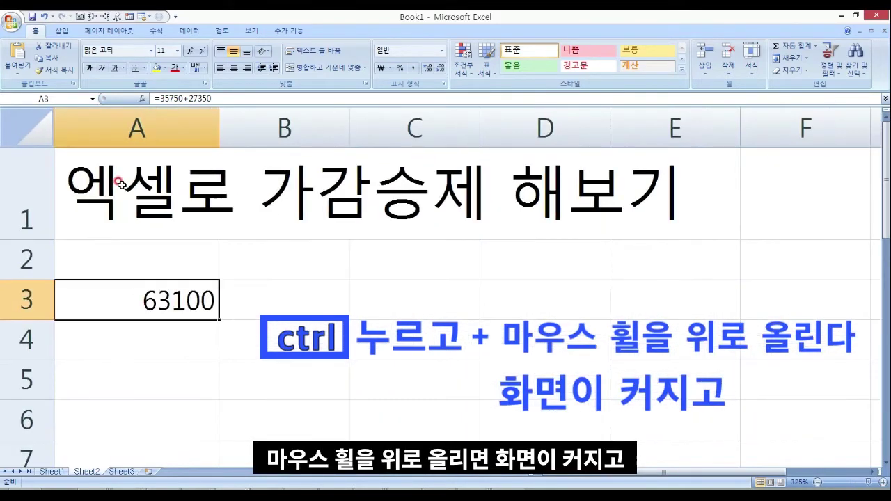
{"action": "scroll", "coordinate": [120, 183], "scroll_direction": "down", "scroll_amount": 7, "text": "ctrl"}
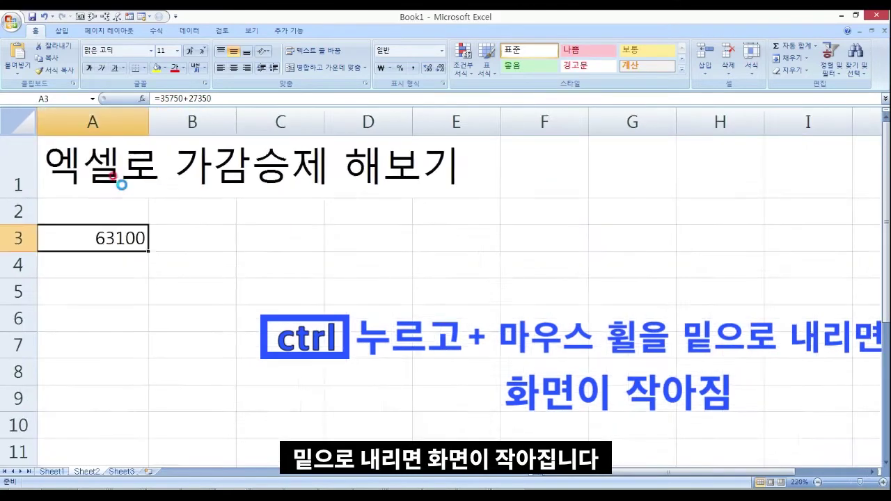
{"action": "scroll", "coordinate": [120, 183], "scroll_direction": "down", "scroll_amount": 3, "text": "ctrl"}
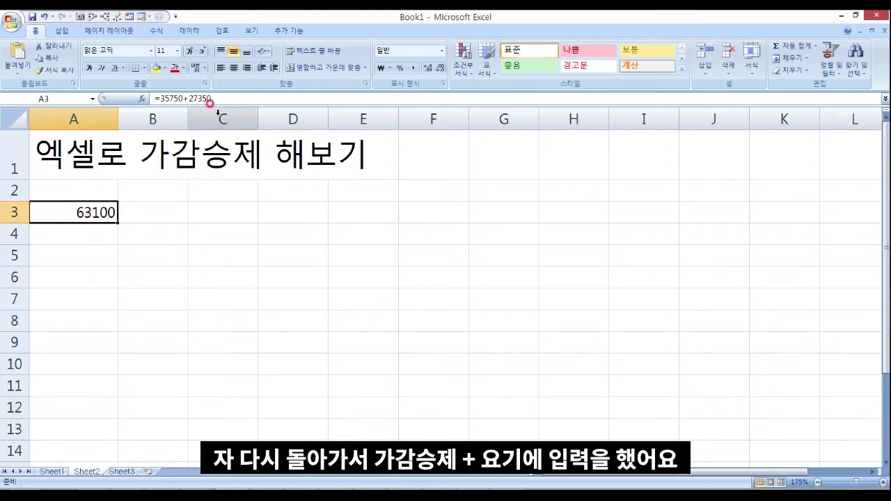
Step: Open the addition formula in cell A3 for in-cell editing twice to review it, closing the edit each time
{"action": "left_click", "coordinate": [76, 210]}
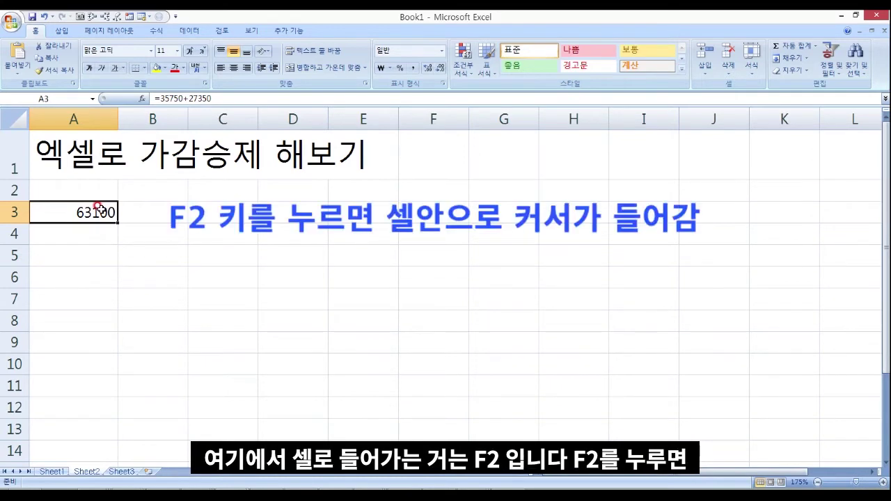
{"action": "key", "text": "F2"}
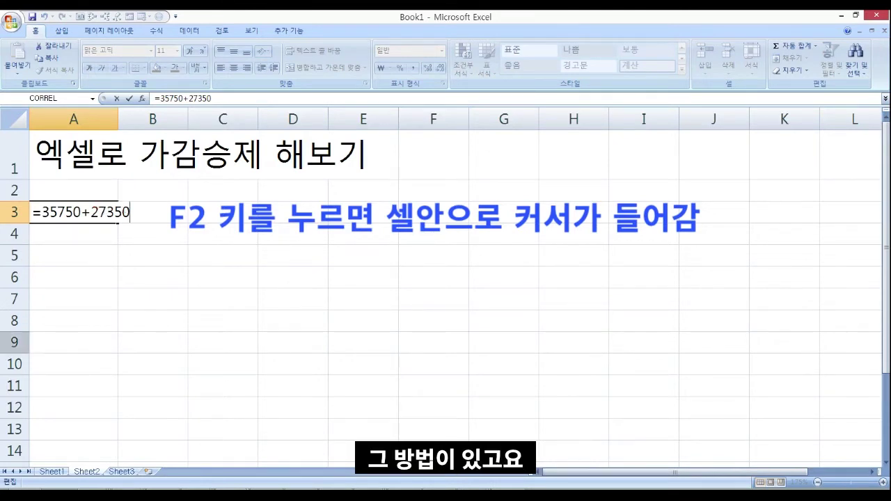
{"action": "key", "text": "Return"}
{"action": "left_click", "coordinate": [82, 213]}
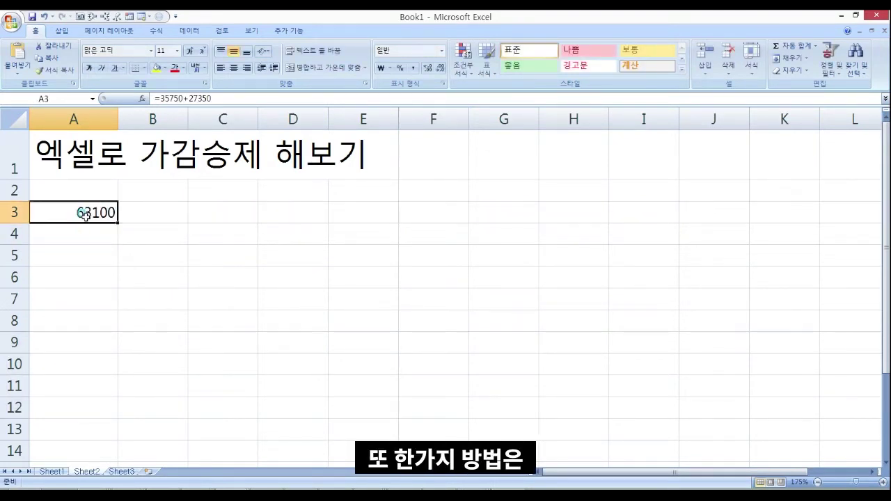
{"action": "double_click", "coordinate": [82, 213]}
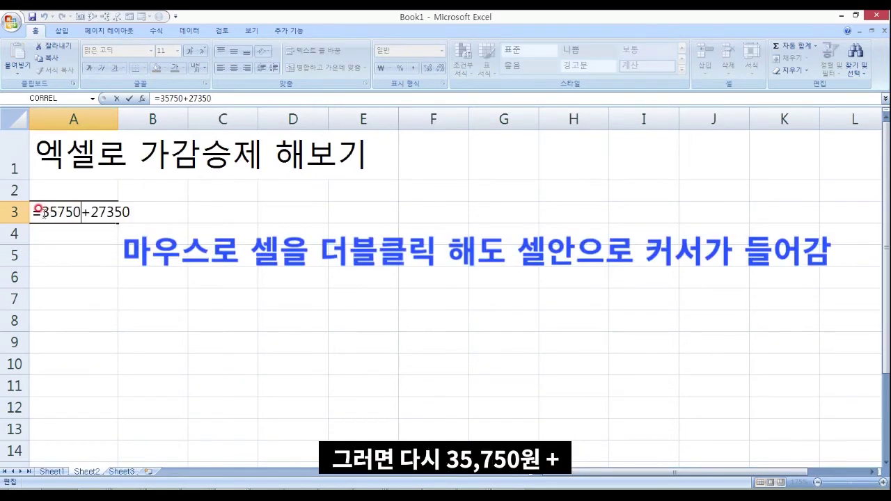
{"action": "left_click_drag", "start_coordinate": [40, 212], "coordinate": [132, 212]}
{"action": "left_click", "coordinate": [130, 211]}
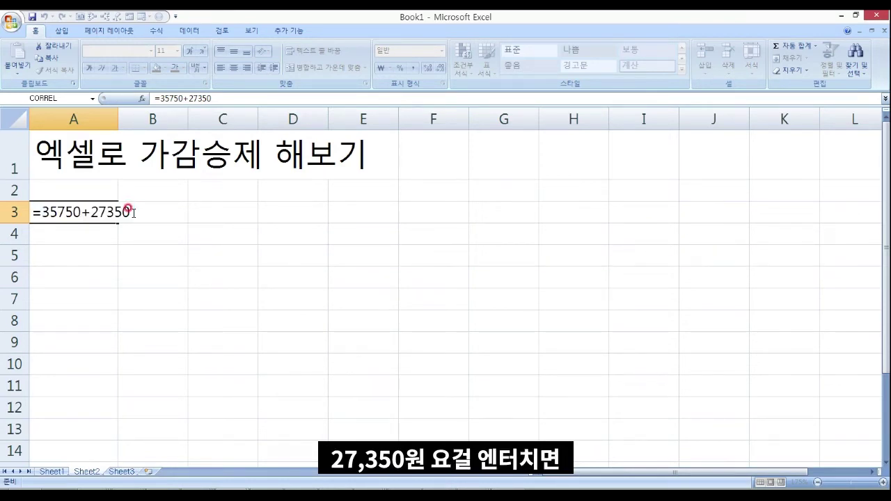
{"action": "key", "text": "Return"}
{"action": "left_click", "coordinate": [105, 210]}
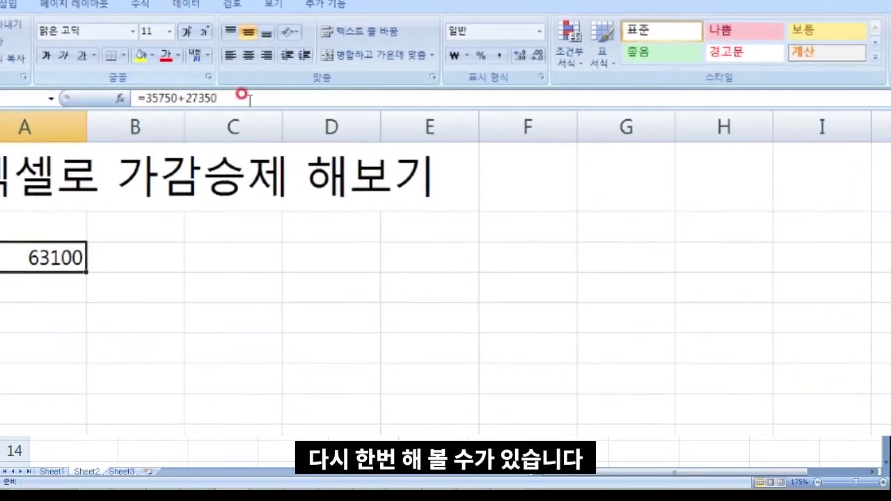
{"action": "left_click", "coordinate": [50, 286]}
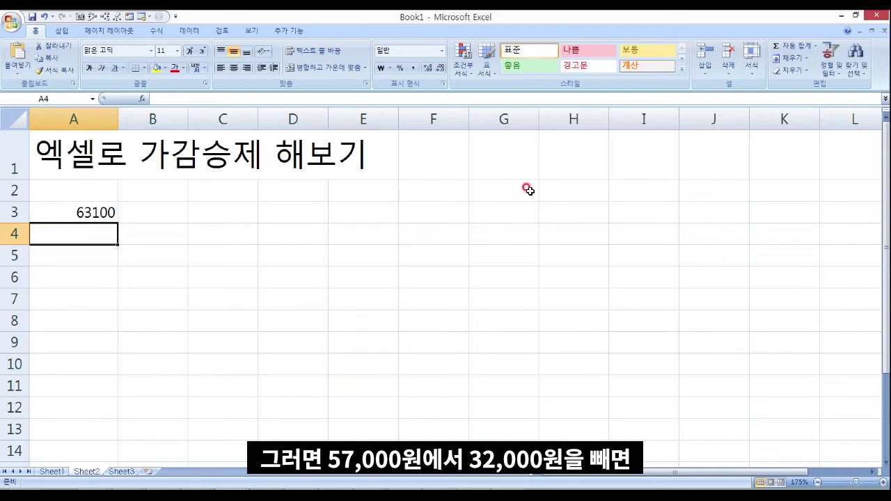
{"action": "type", "text": "+57000"}
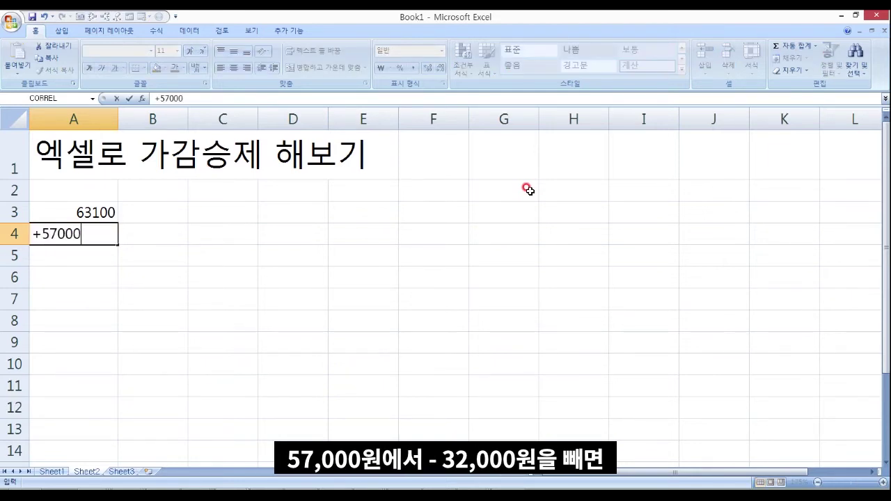
{"action": "type", "text": "-32000"}
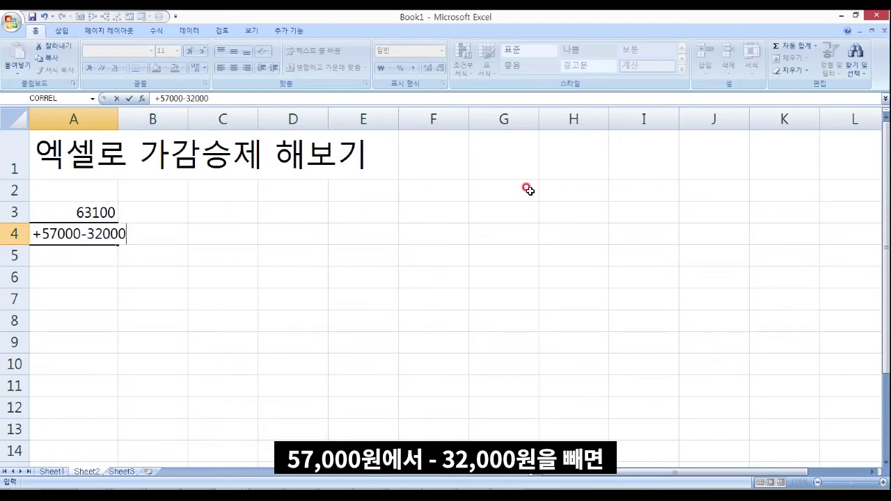
{"action": "key", "text": "Return"}
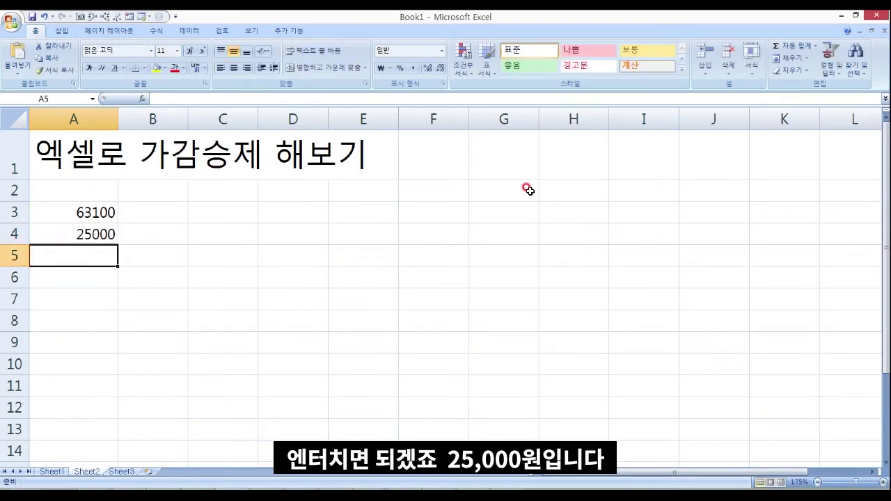
{"action": "left_click", "coordinate": [87, 228]}
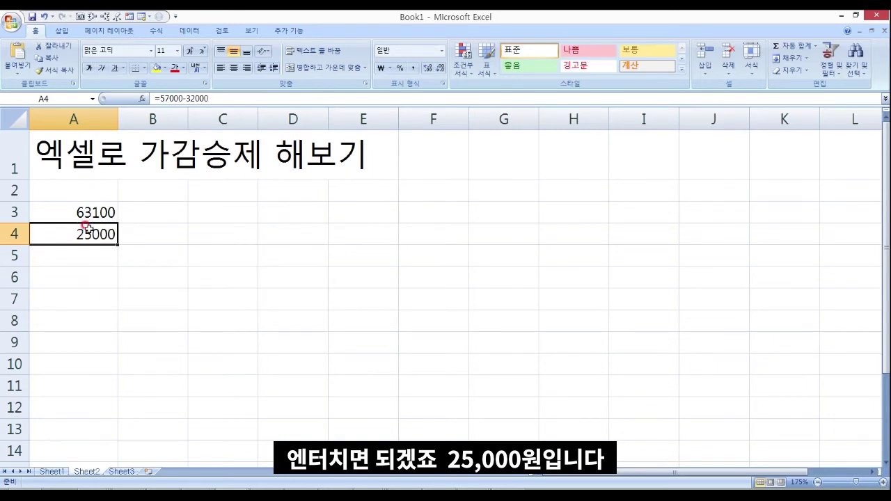
Step: Enter the multiplication formula +36000*11 in cell A5 and select the cell to check its formula
{"action": "left_click", "coordinate": [89, 253]}
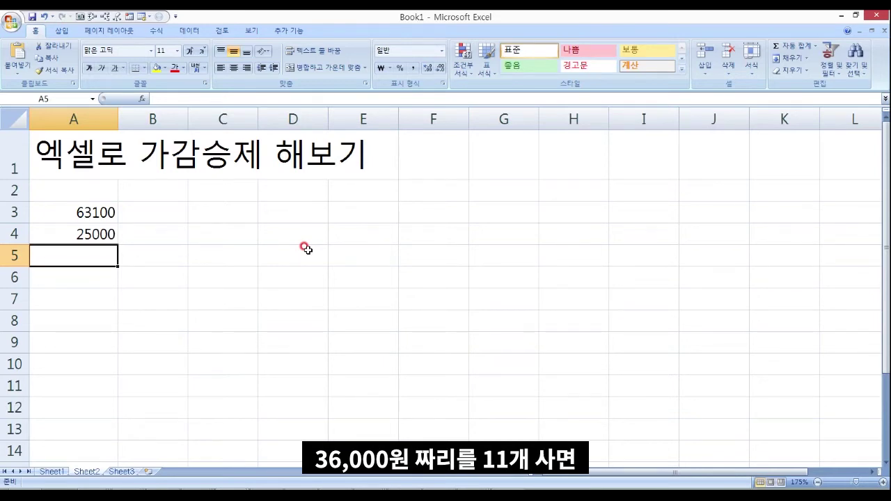
{"action": "type", "text": "+36000"}
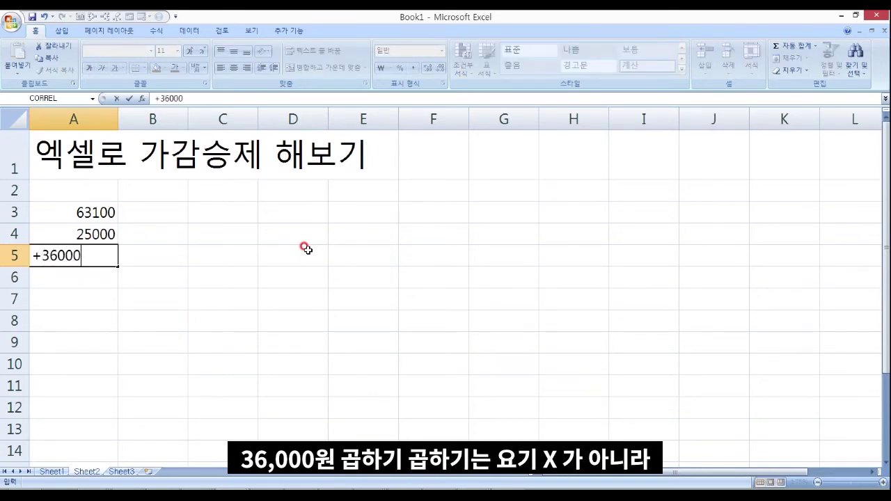
{"action": "type", "text": "*"}
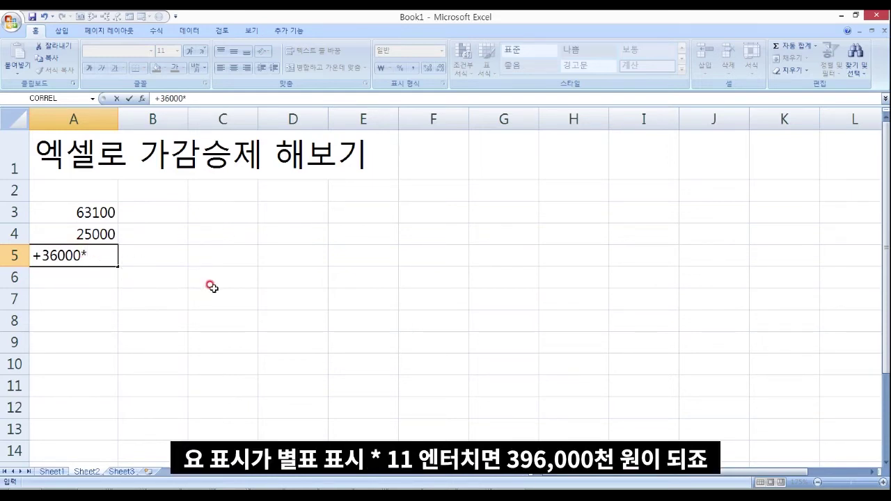
{"action": "type", "text": "11"}
{"action": "key", "text": "Return"}
{"action": "key", "text": "Up"}
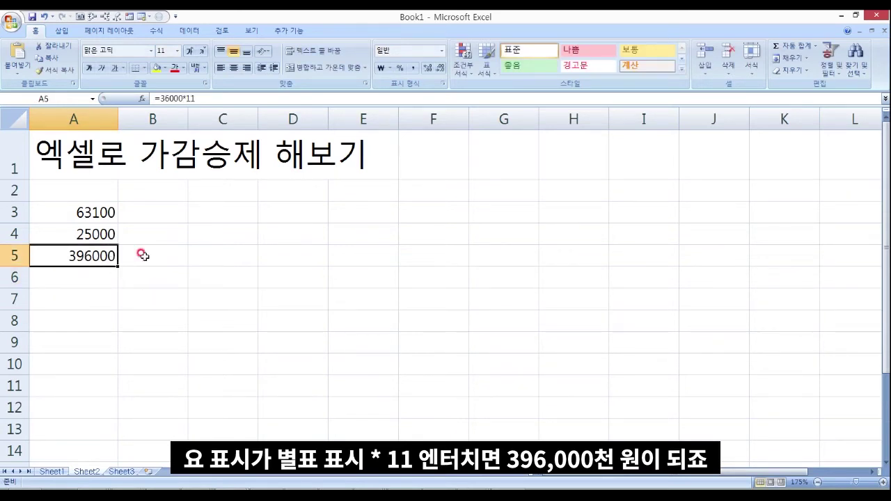
Step: Enter the division formula +396000/11 in cell A6 and select the cell to check its formula
{"action": "left_click", "coordinate": [110, 277]}
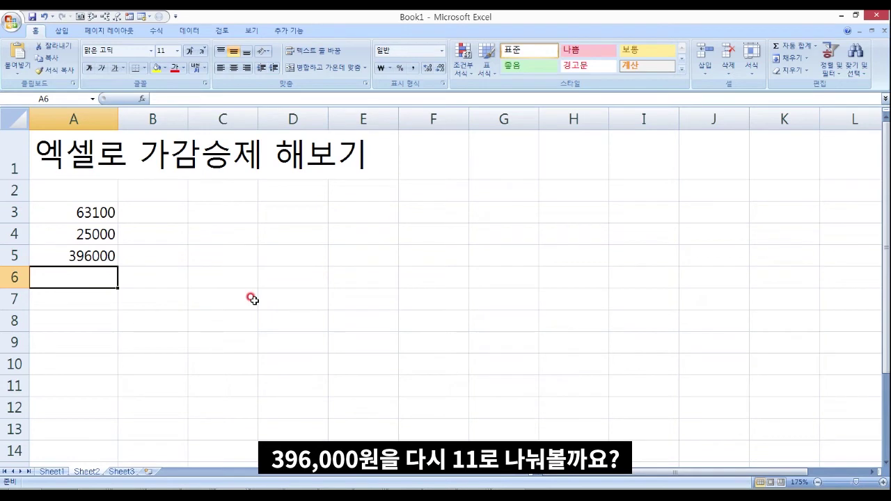
{"action": "type", "text": "+3"}
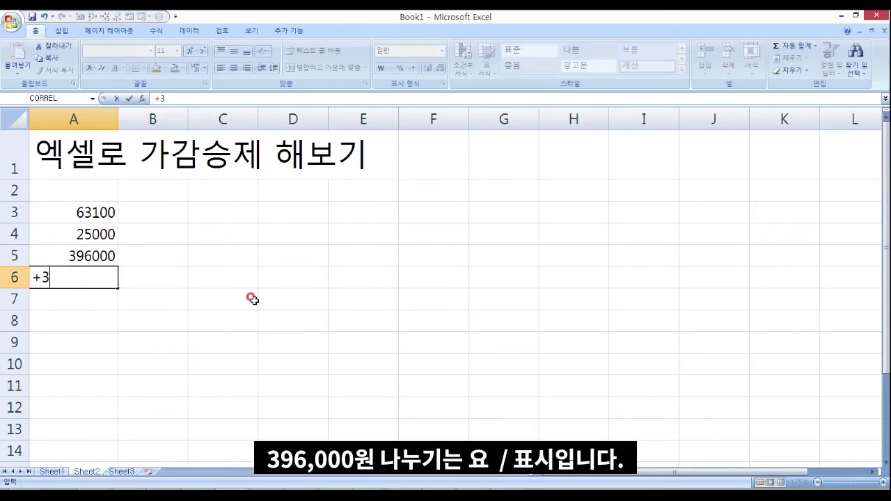
{"action": "type", "text": "96000"}
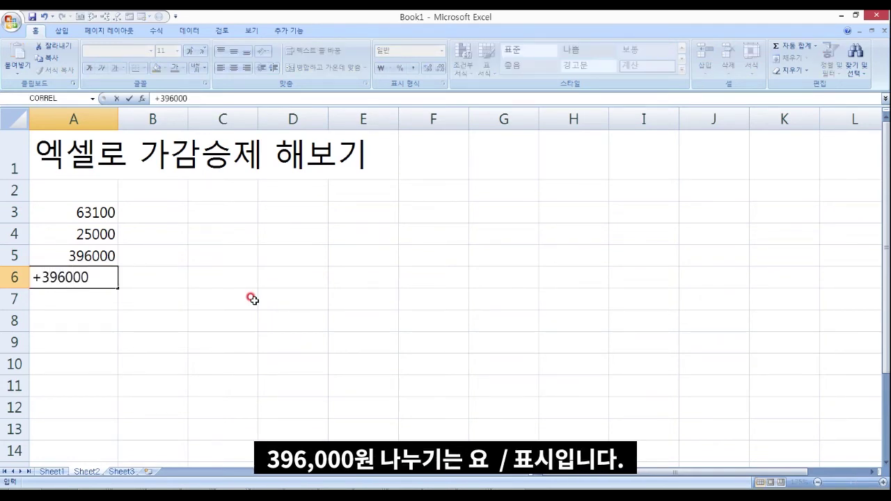
{"action": "type", "text": "/11"}
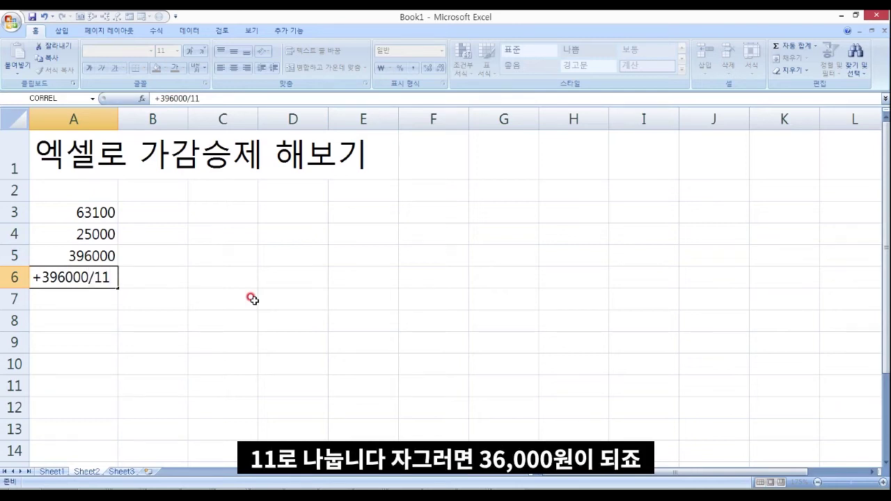
{"action": "key", "text": "Return"}
{"action": "key", "text": "Up"}
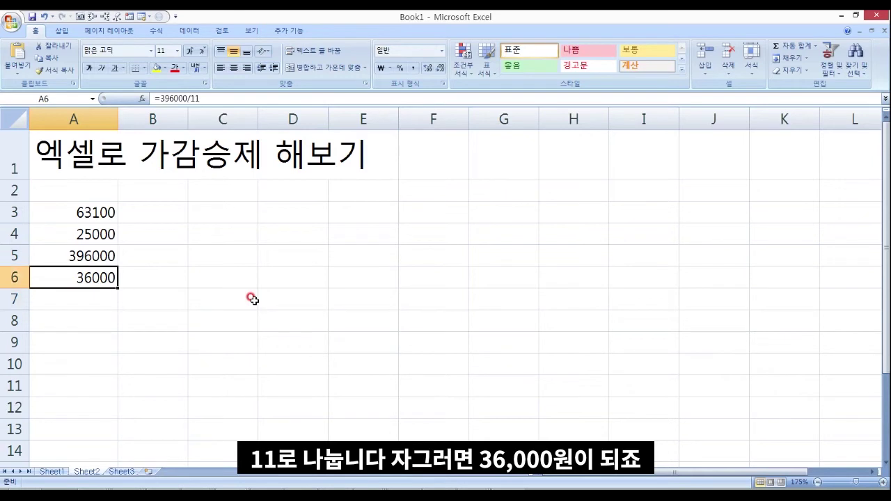
{"action": "key", "text": "Down"}
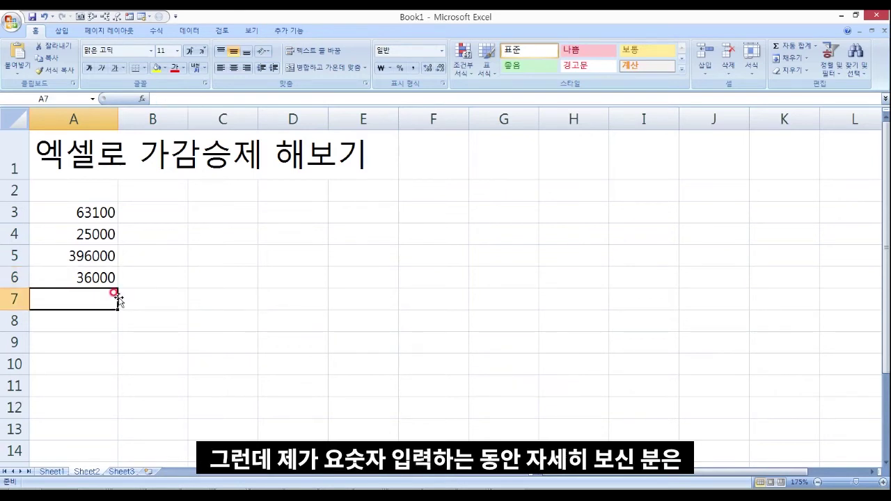
{"action": "key", "text": "Up"}
{"action": "key", "text": "Up"}
{"action": "key", "text": "Up"}
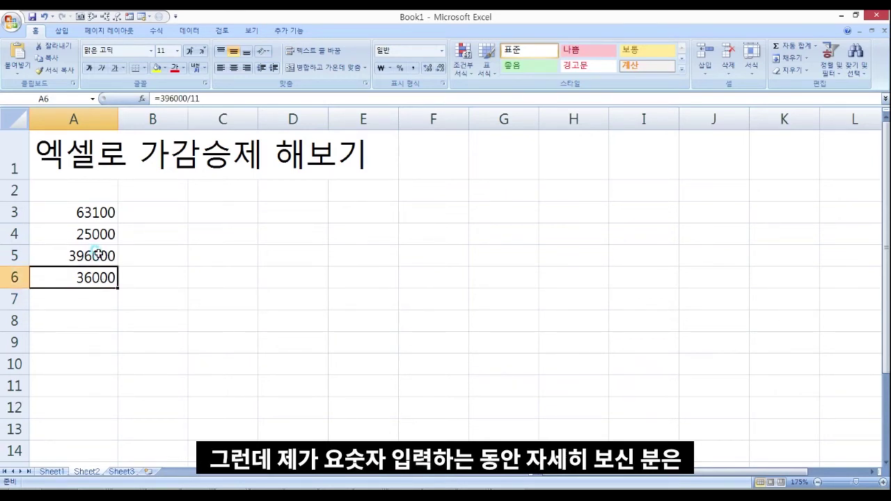
{"action": "key", "text": "Down"}
{"action": "key", "text": "Down"}
{"action": "key", "text": "Down"}
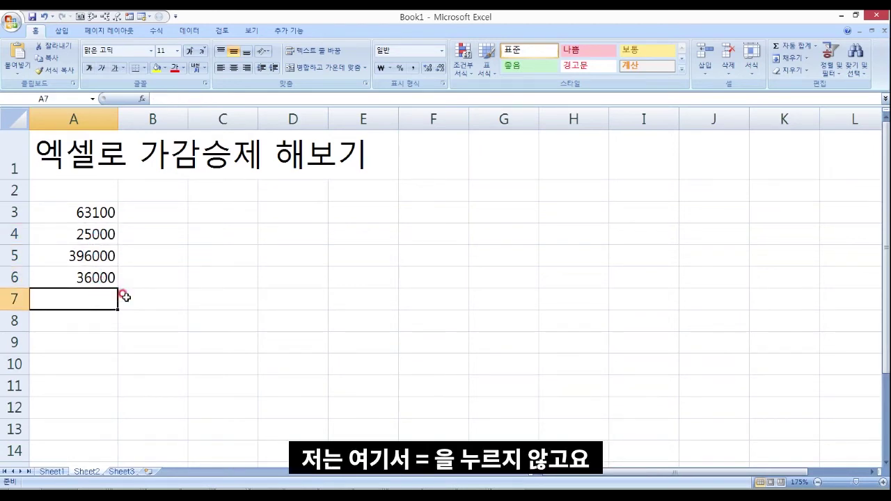
Step: Try starting a formula in cell A7 with = and with + twice, discarding each entry
{"action": "type", "text": "="}
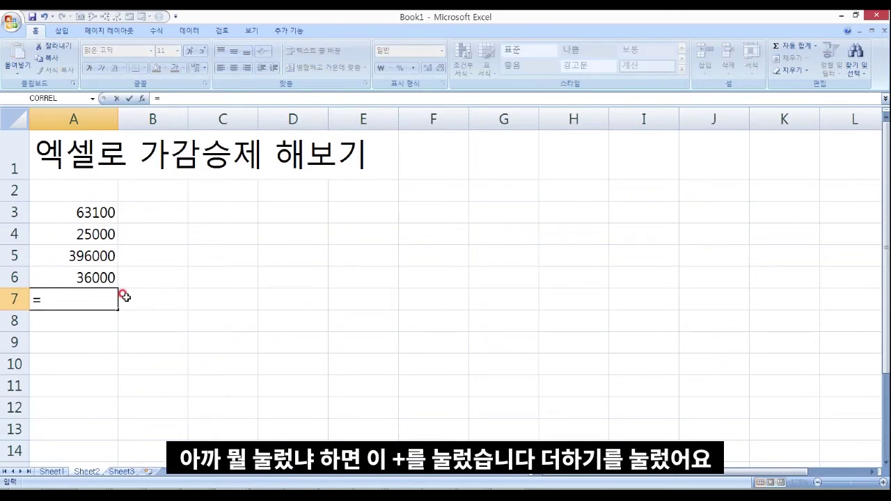
{"action": "key", "text": "Escape"}
{"action": "type", "text": "+"}
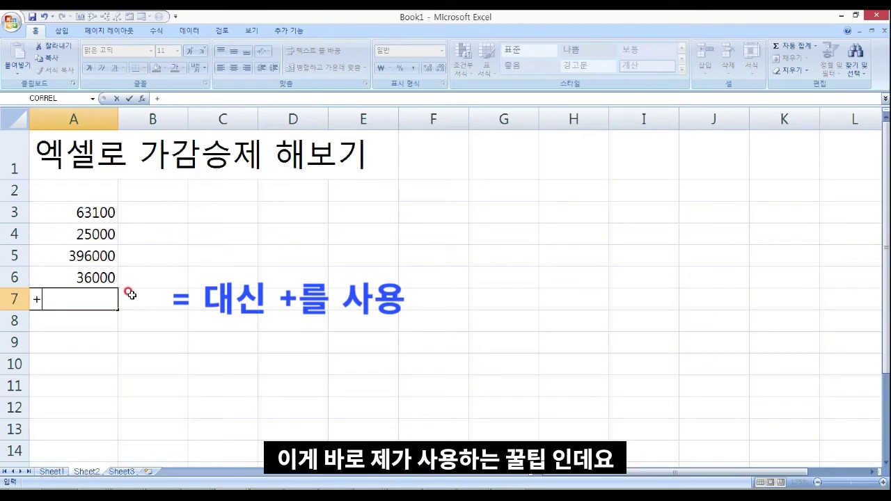
{"action": "key", "text": "Escape"}
{"action": "key", "text": "Return"}
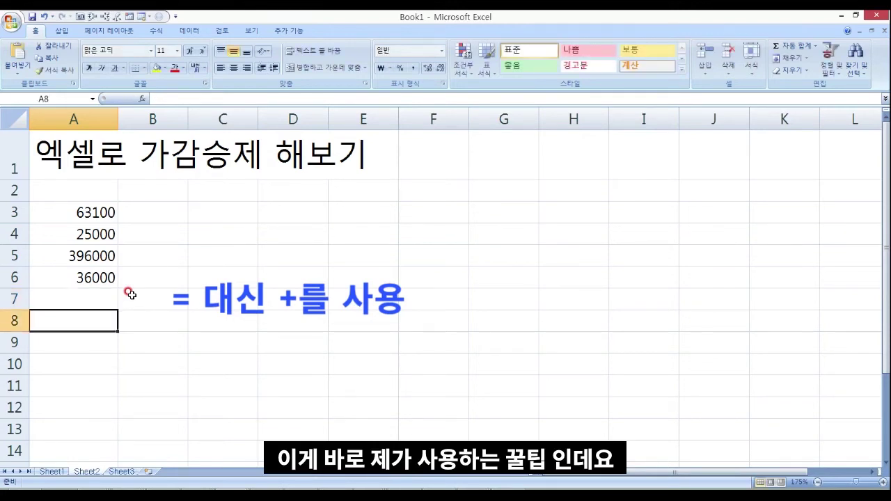
{"action": "left_click", "coordinate": [95, 294]}
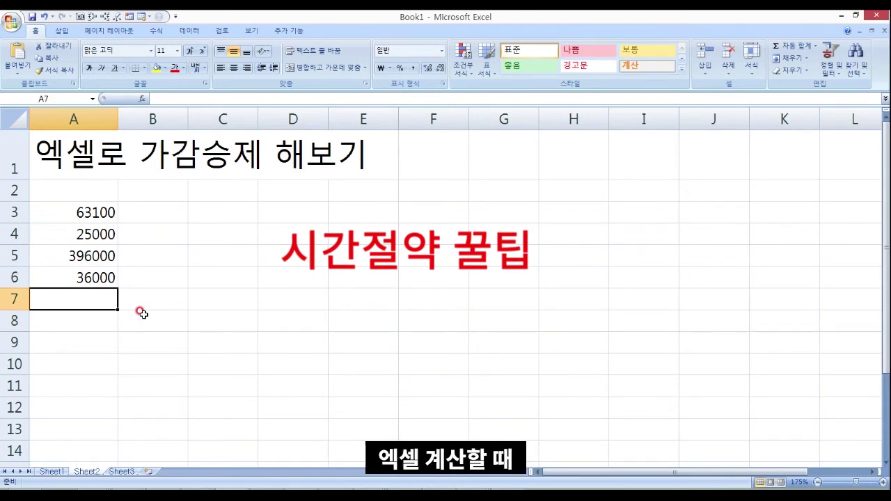
{"action": "type", "text": "="}
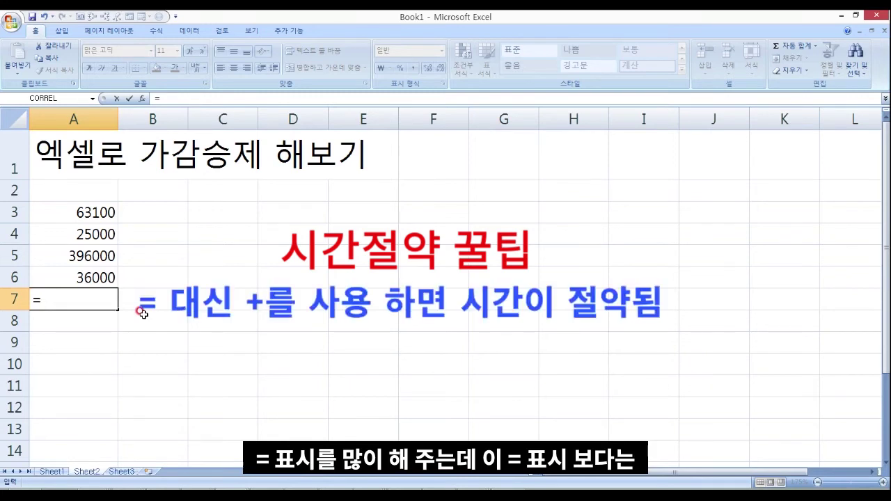
{"action": "key", "text": "BackSpace"}
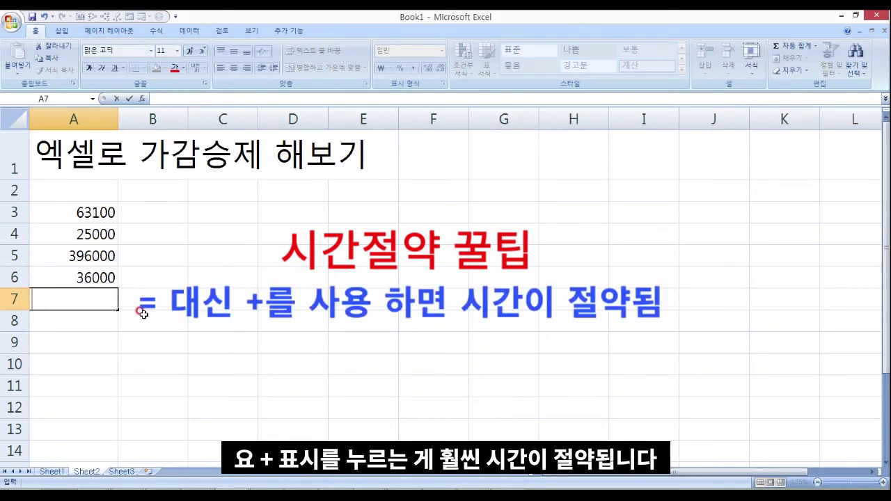
{"action": "type", "text": "+"}
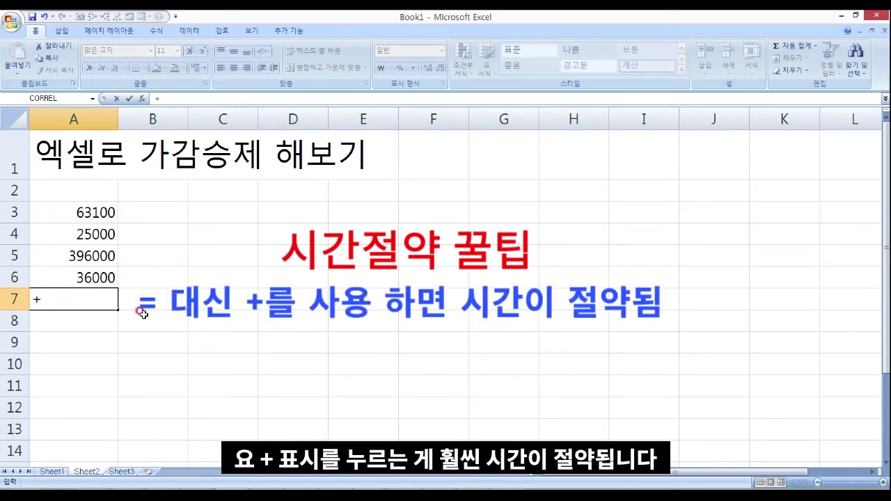
{"action": "key", "text": "Escape"}
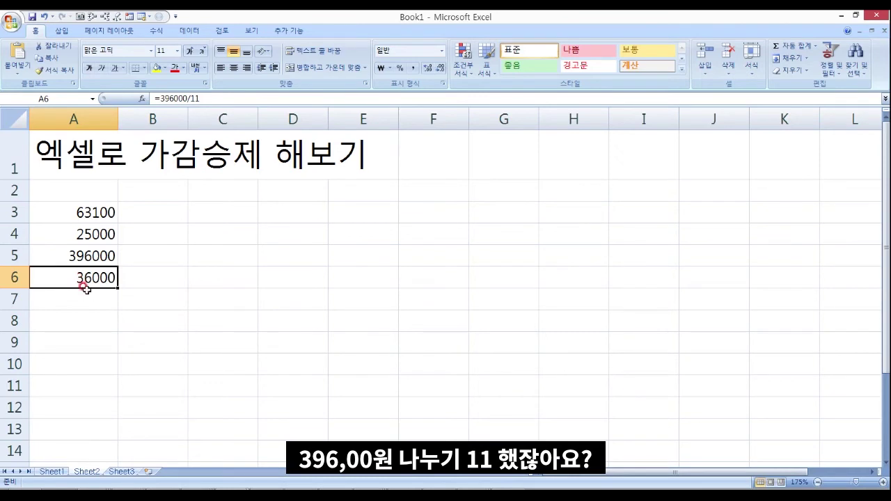
Step: Enter the division formula =396000/11 in cell A7, starting it with an equals sign
{"action": "left_click", "coordinate": [78, 293]}
{"action": "type", "text": "="}
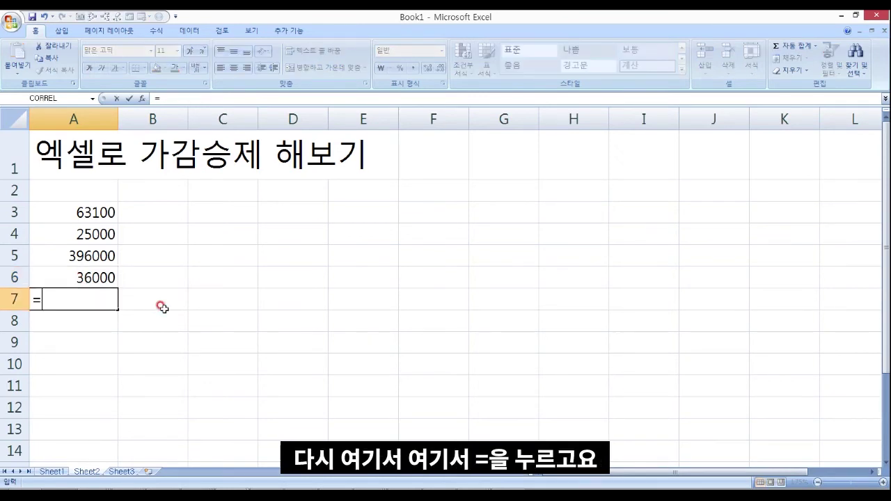
{"action": "key", "text": "Escape"}
{"action": "type", "text": "=396000"}
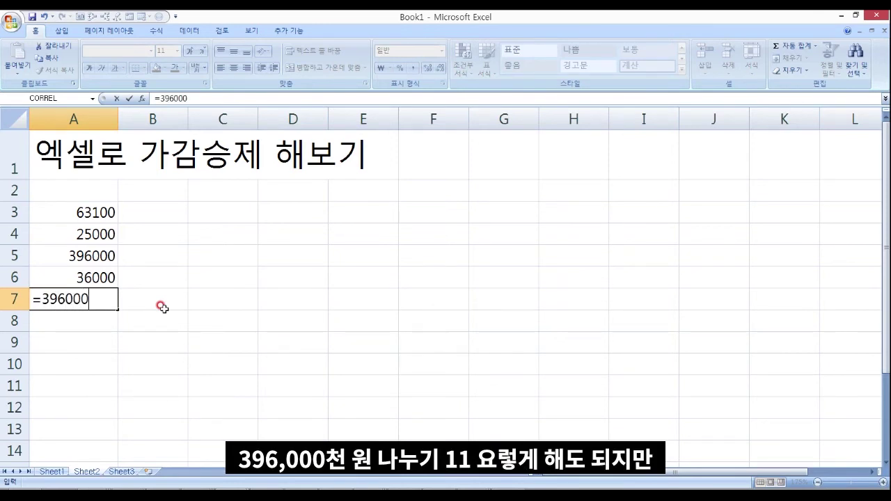
{"action": "type", "text": "/11"}
{"action": "key", "text": "Return"}
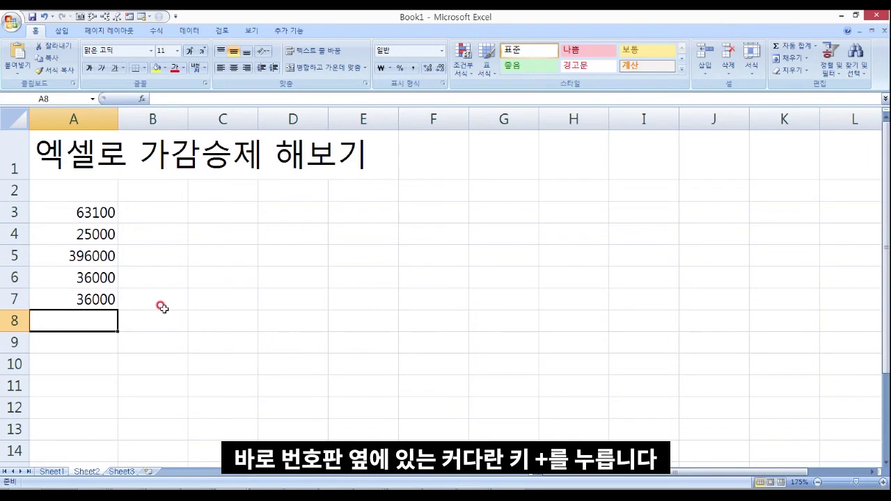
Step: Enter the same division as +396000/11 in cell A8 and select the cell to check its formula
{"action": "type", "text": "+3"}
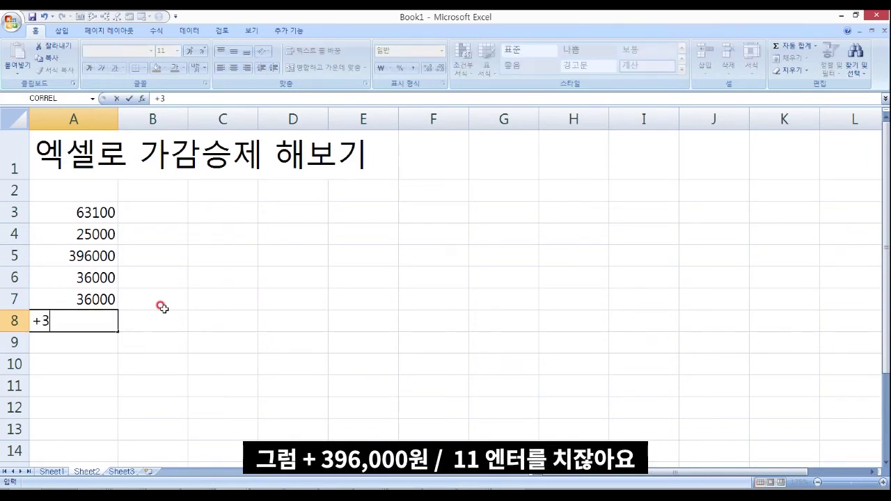
{"action": "type", "text": "96000"}
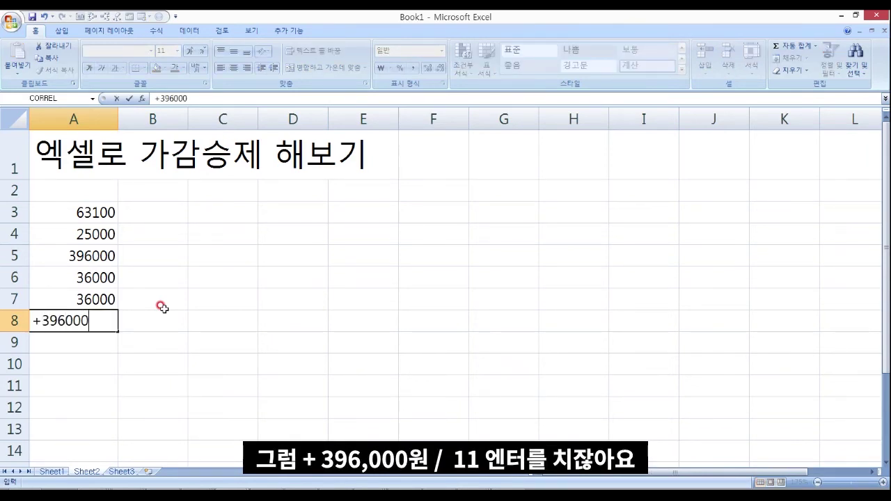
{"action": "type", "text": "/11"}
{"action": "key", "text": "Return"}
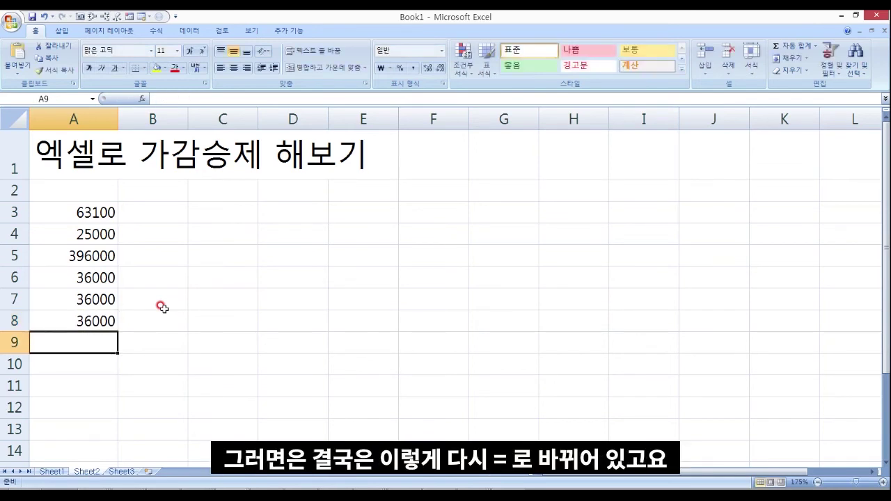
{"action": "left_click", "coordinate": [109, 319]}
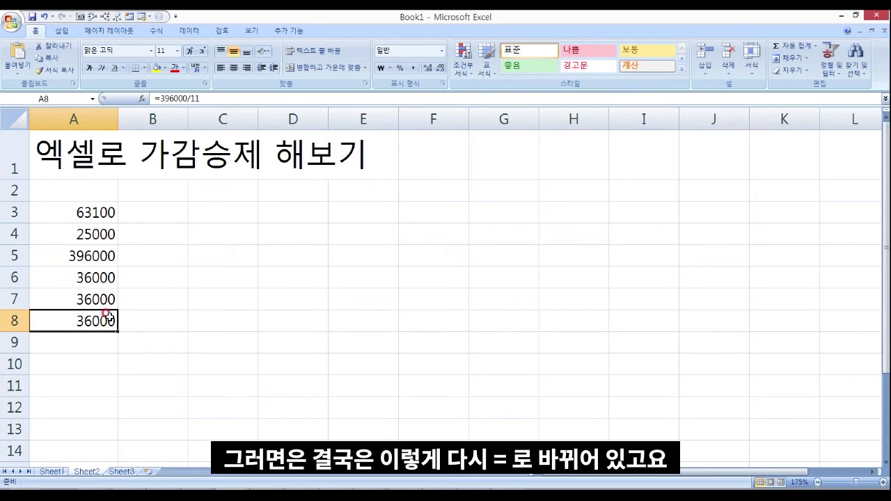